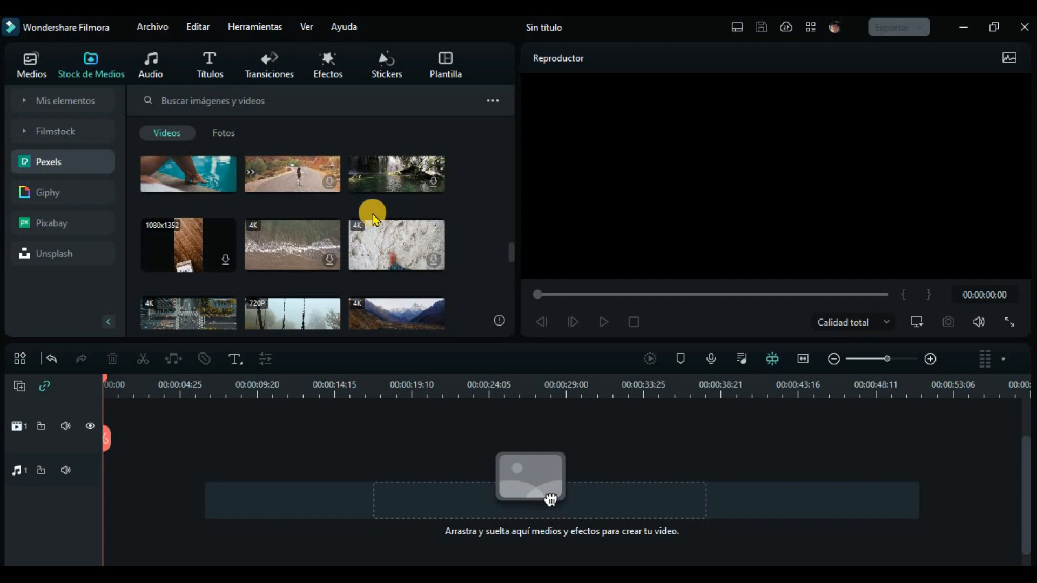
Step: Place the 960x540 mountain lake clip from the Pexels stock videos at the start of video track 1
{"action": "scroll", "coordinate": [375, 219], "scroll_direction": "down", "scroll_amount": 3}
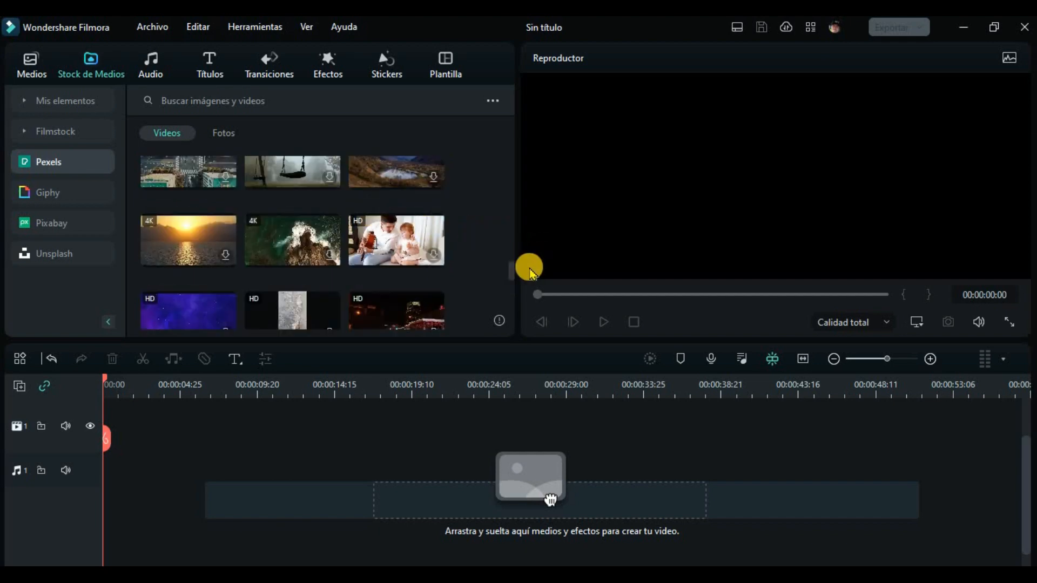
{"action": "mouse_move", "coordinate": [508, 270]}
{"action": "left_mouse_down"}
{"action": "mouse_move", "coordinate": [512, 299]}
{"action": "mouse_move", "coordinate": [506, 274]}
{"action": "left_mouse_up"}
{"action": "left_click", "coordinate": [384, 207]}
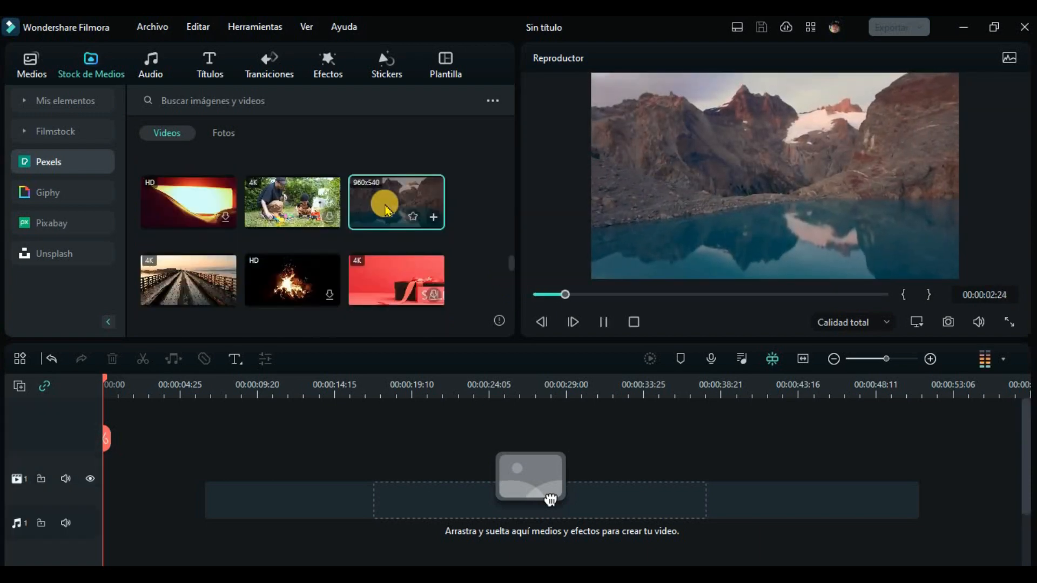
{"action": "left_click_drag", "start_coordinate": [385, 207], "coordinate": [358, 484]}
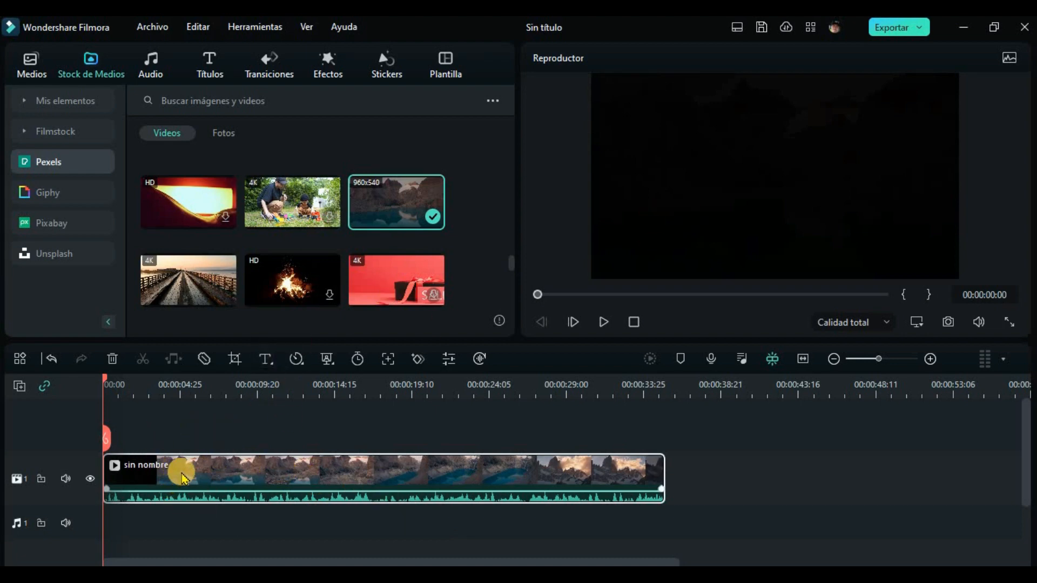
Step: Preview the start of the lake clip and add a basic title above it at 00:00:02:25
{"action": "left_click", "coordinate": [604, 323]}
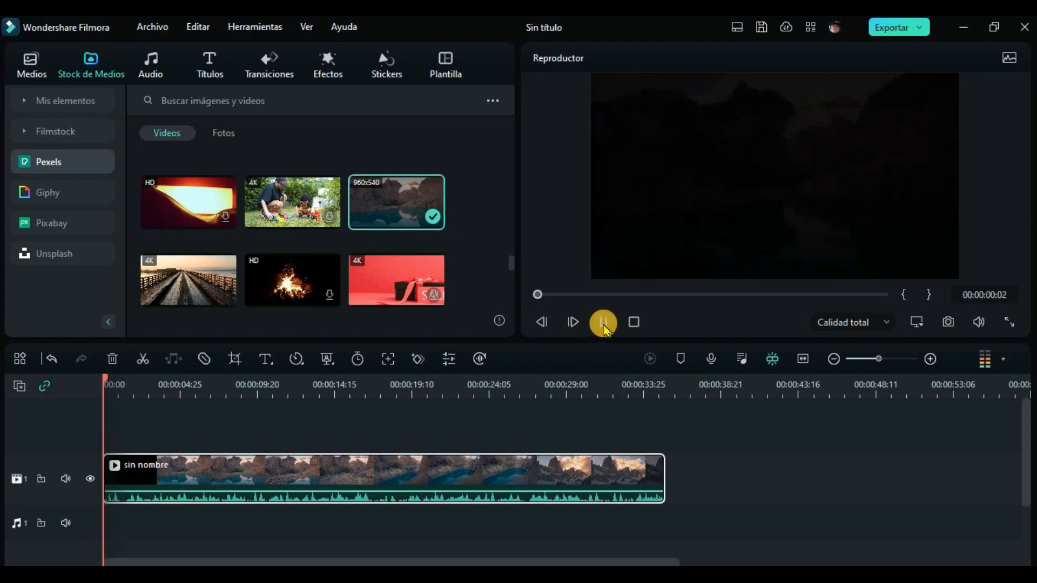
{"action": "left_click", "coordinate": [603, 323]}
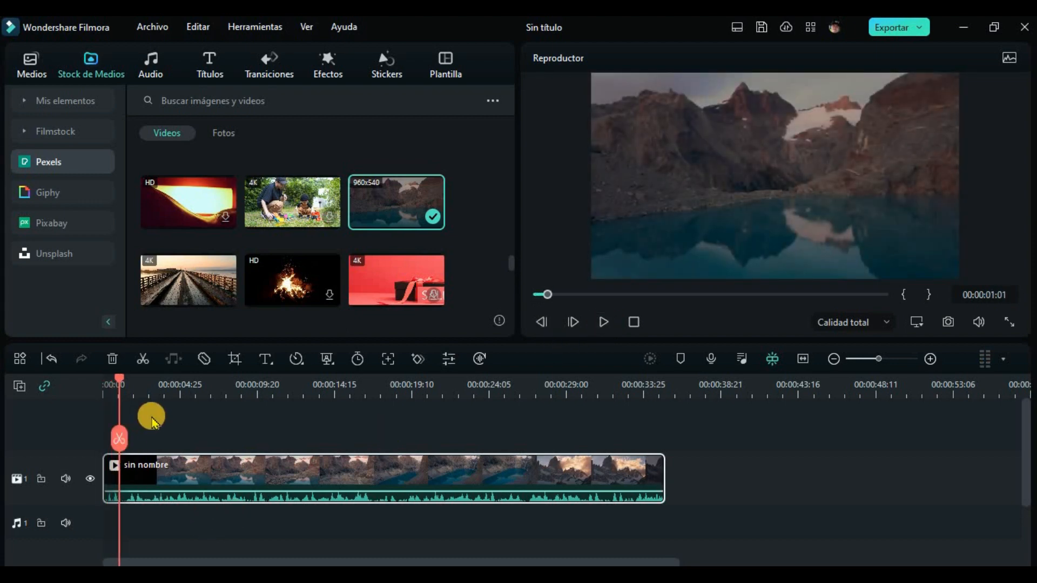
{"action": "left_click_drag", "start_coordinate": [124, 384], "coordinate": [150, 385]}
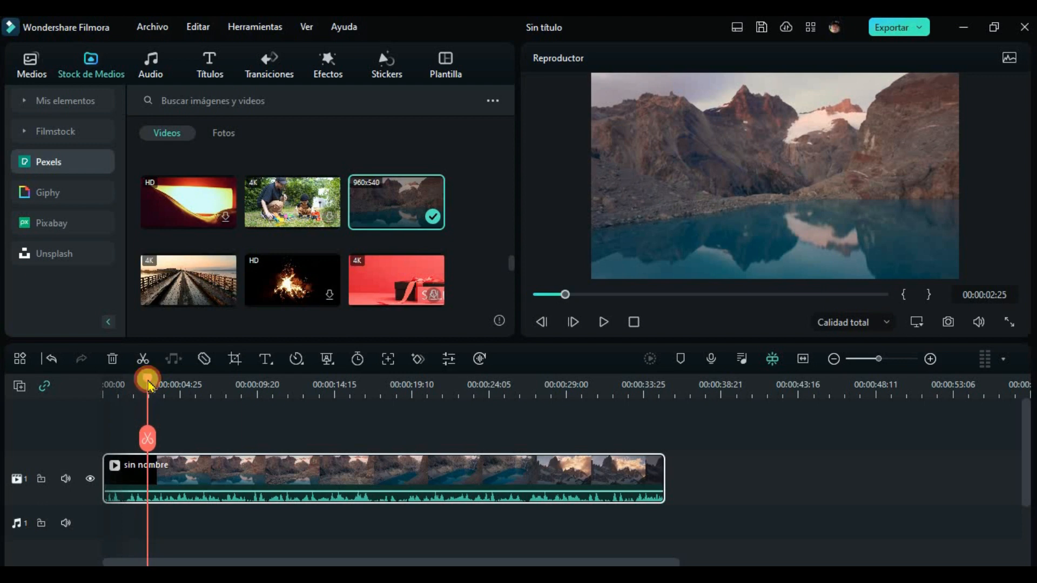
{"action": "left_click", "coordinate": [268, 363]}
{"action": "left_click", "coordinate": [283, 383]}
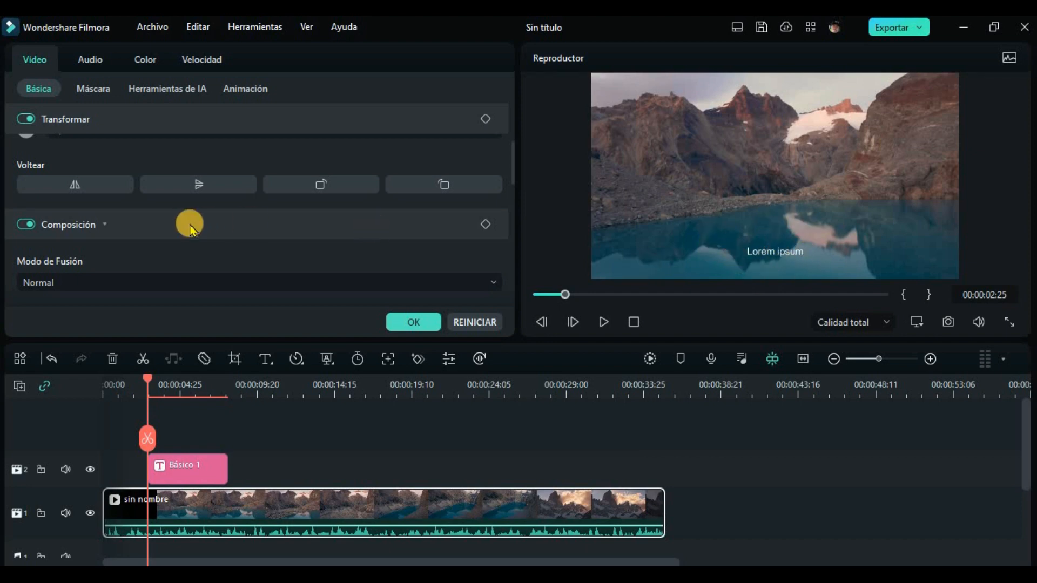
Step: Replace the title's placeholder text with "MI TEXTO"
{"action": "left_click_drag", "start_coordinate": [82, 158], "coordinate": [12, 160]}
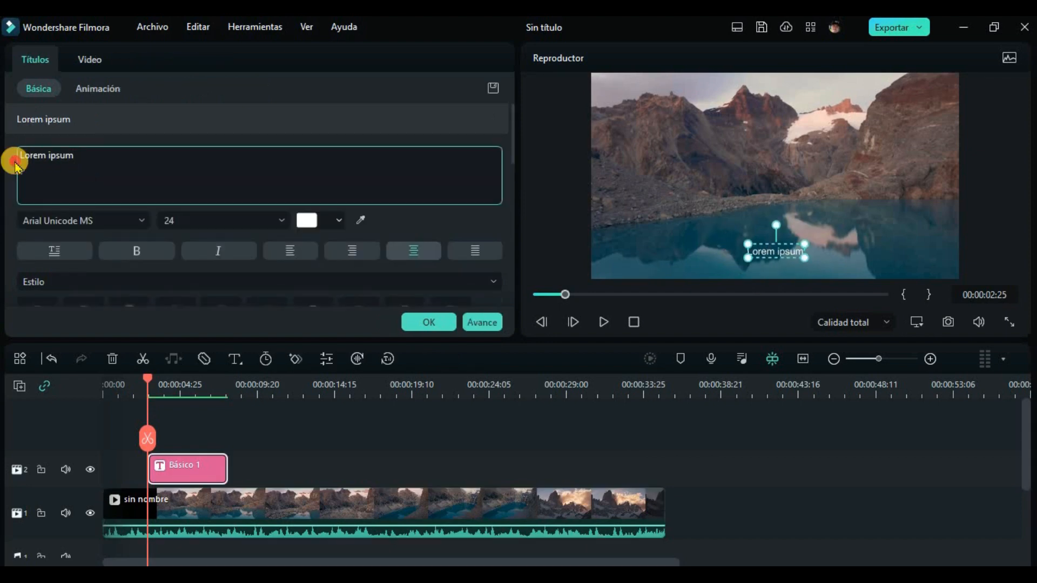
{"action": "left_click_drag", "start_coordinate": [74, 156], "coordinate": [23, 155]}
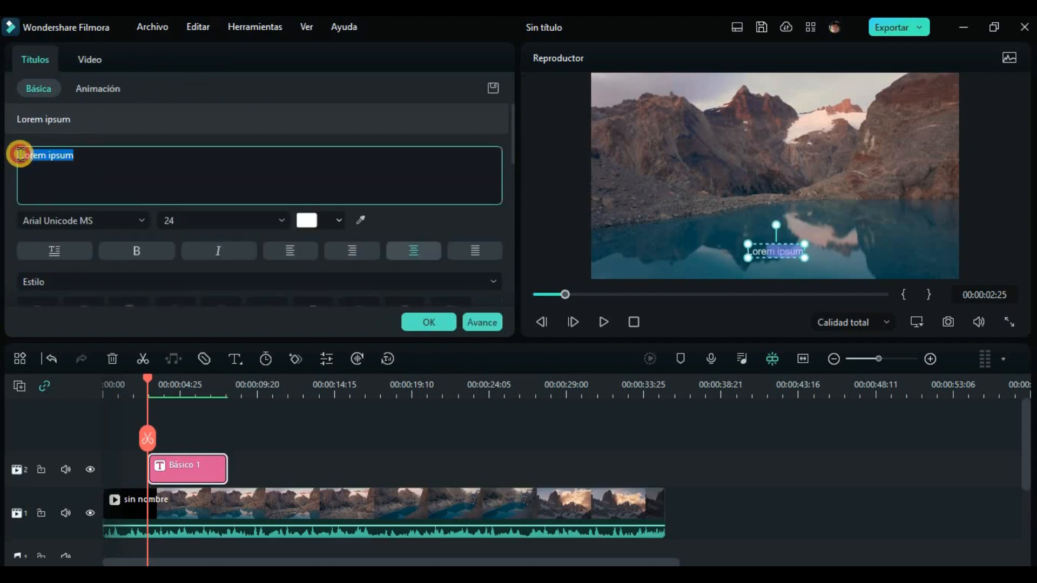
{"action": "type", "text": "MI TEXTO"}
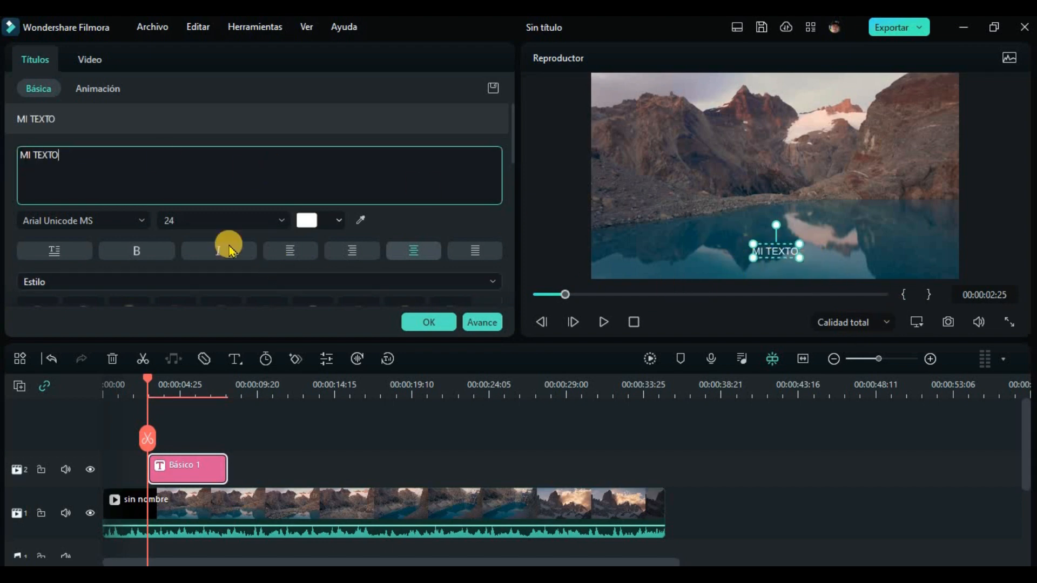
Step: Set the title's font size to 150 and move the text up to the middle of the frame
{"action": "left_click", "coordinate": [278, 221]}
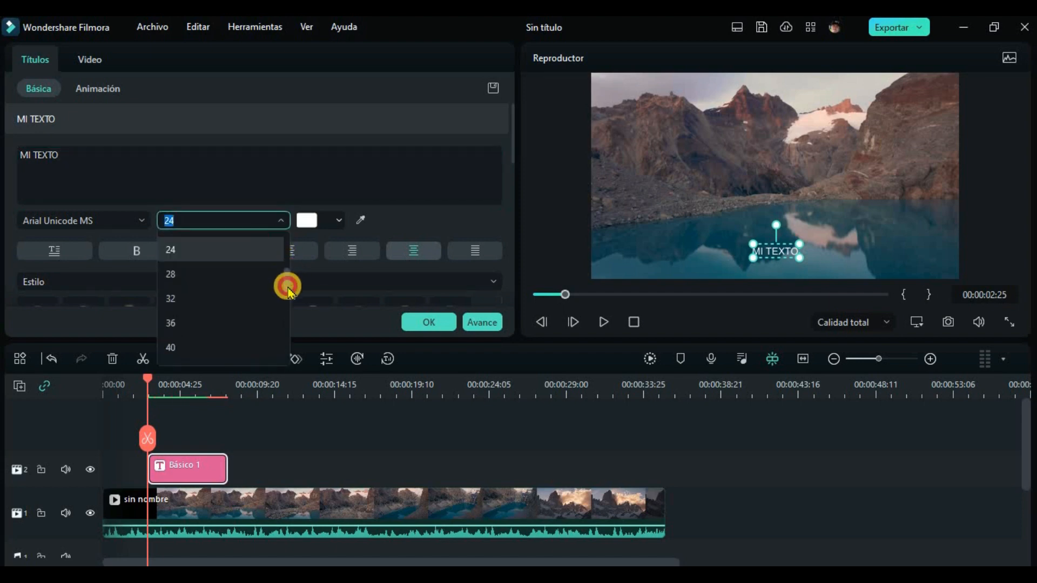
{"action": "left_click_drag", "start_coordinate": [287, 286], "coordinate": [289, 354]}
{"action": "left_click", "coordinate": [174, 347]}
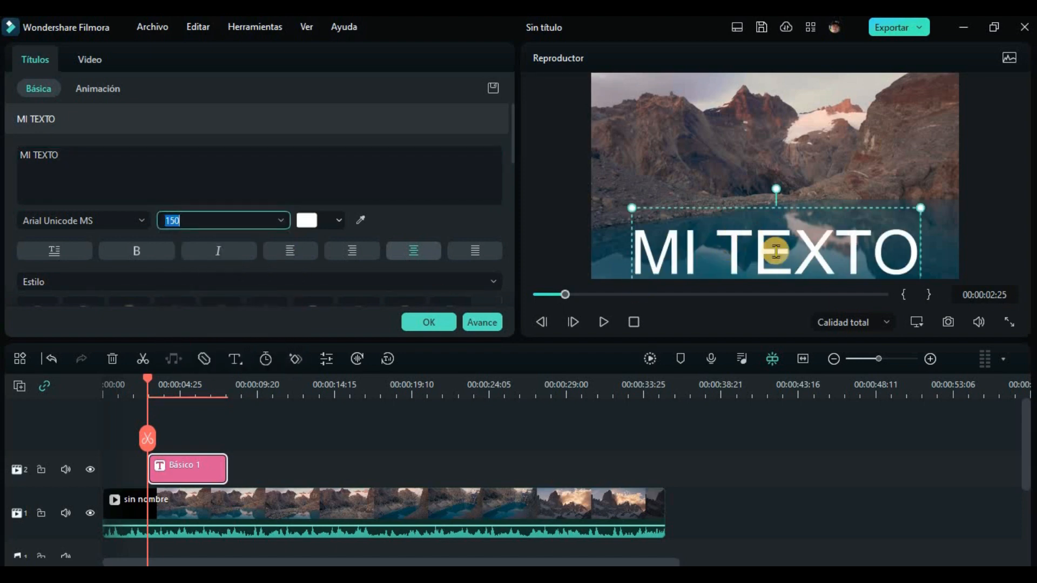
{"action": "left_click_drag", "start_coordinate": [764, 202], "coordinate": [765, 147]}
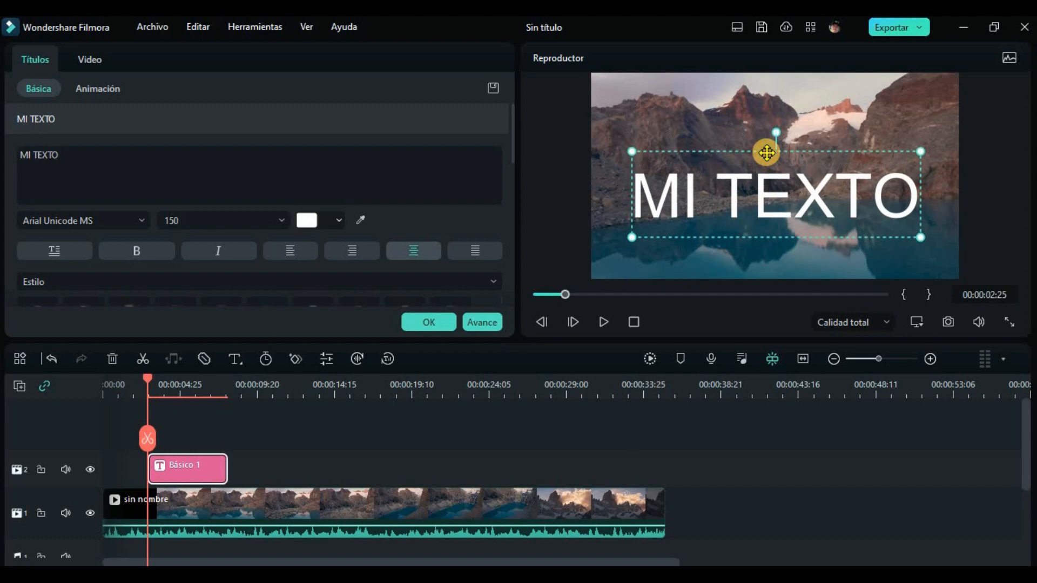
Step: Change the title's font to Barlow Condensed Black, enlarge it to about size 199 and recentre it in the frame
{"action": "left_click", "coordinate": [60, 164]}
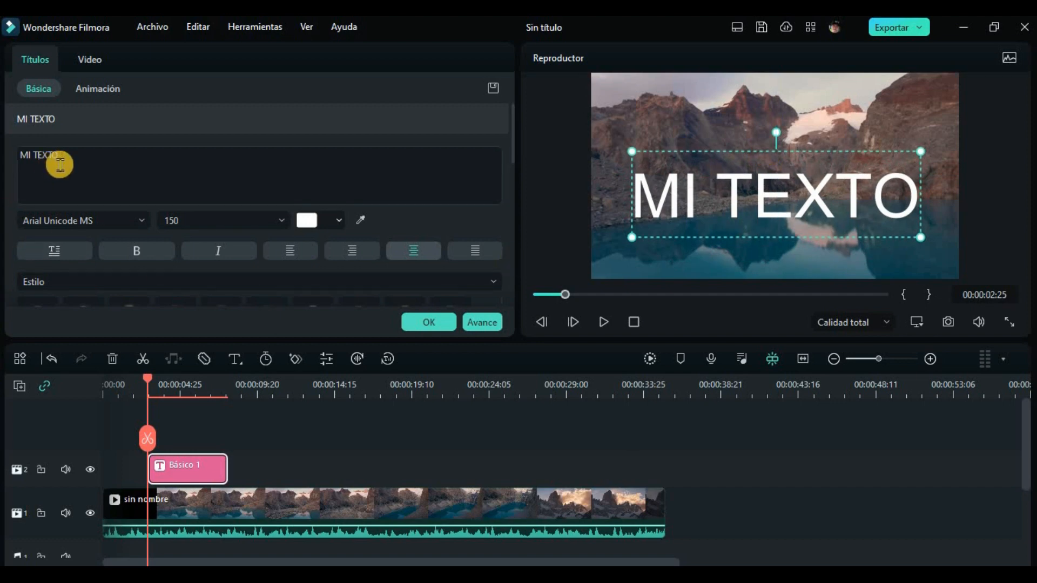
{"action": "left_click", "coordinate": [139, 220]}
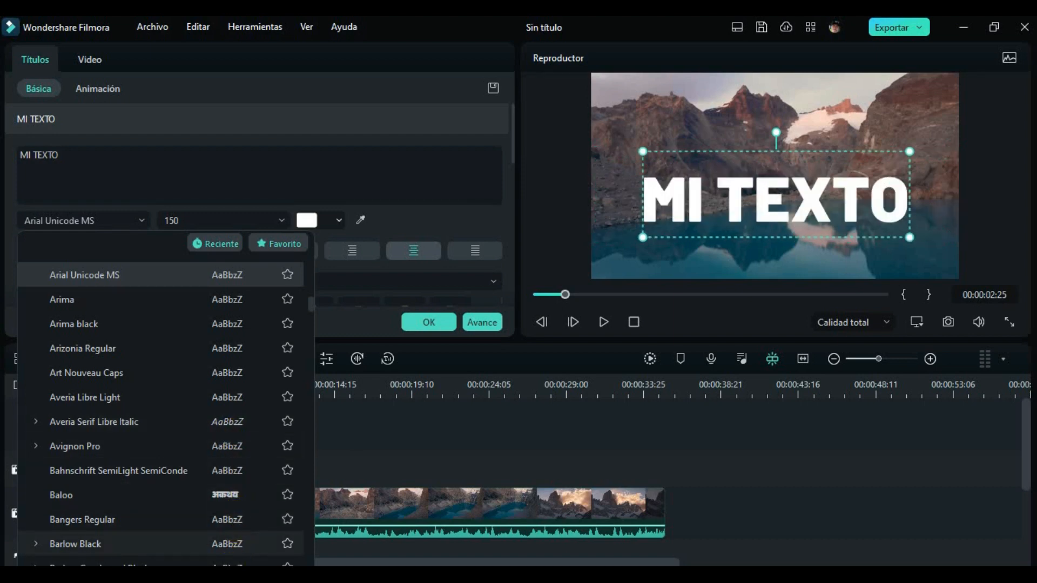
{"action": "left_click", "coordinate": [86, 564]}
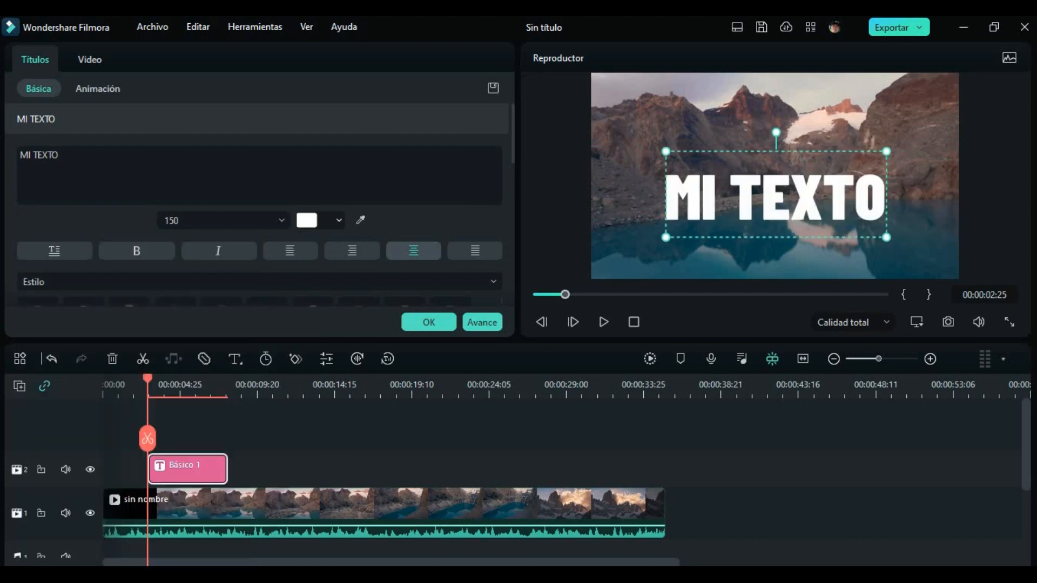
{"action": "left_click_drag", "start_coordinate": [886, 237], "coordinate": [890, 265]}
{"action": "left_click_drag", "start_coordinate": [808, 216], "coordinate": [777, 196]}
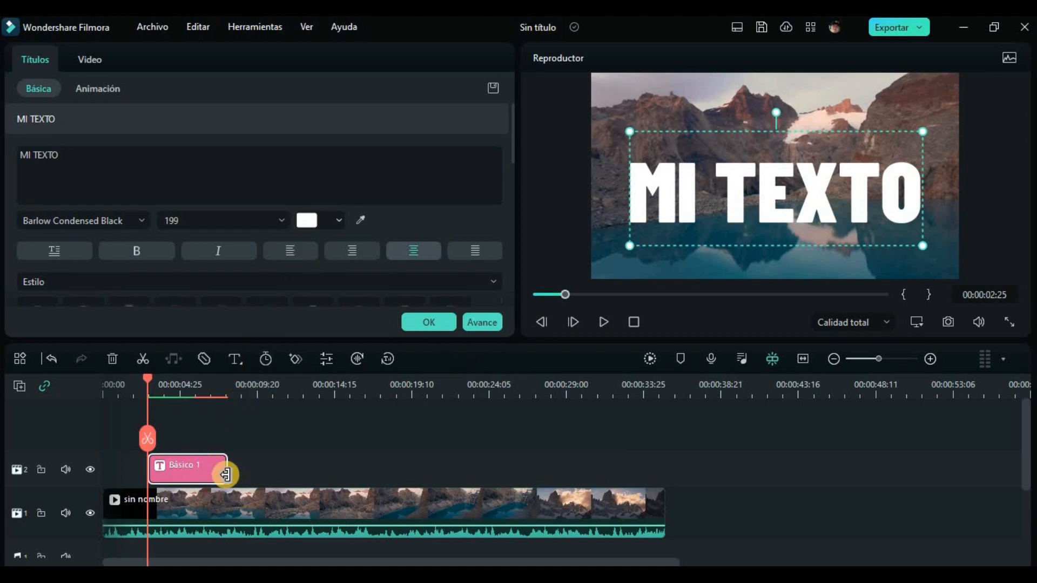
Step: Extend the title clip past the end of the lake video and take a snapshot of the text over black at 00:00:36:21
{"action": "left_click_drag", "start_coordinate": [224, 474], "coordinate": [702, 475]}
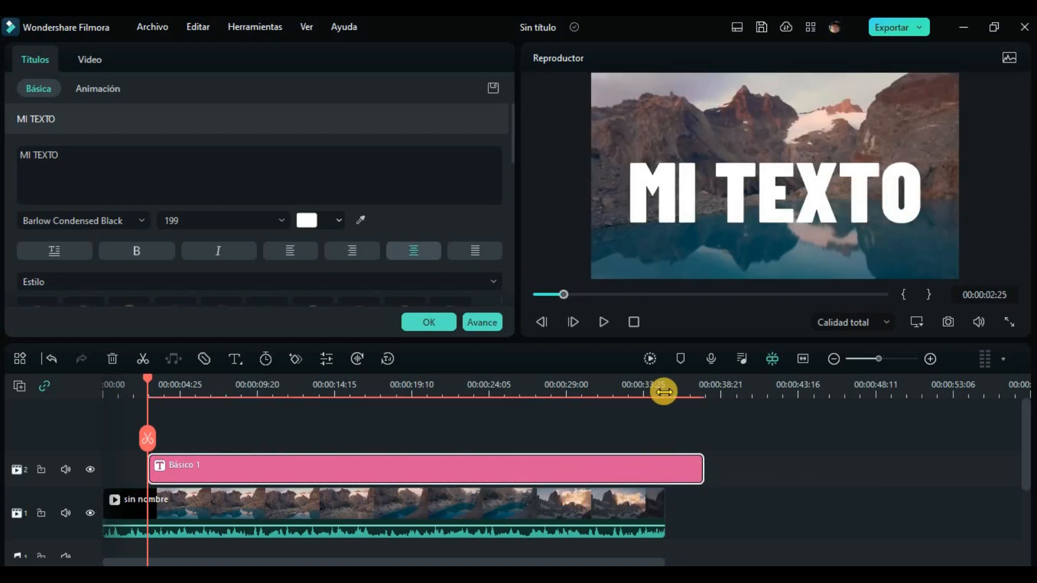
{"action": "left_click", "coordinate": [691, 406]}
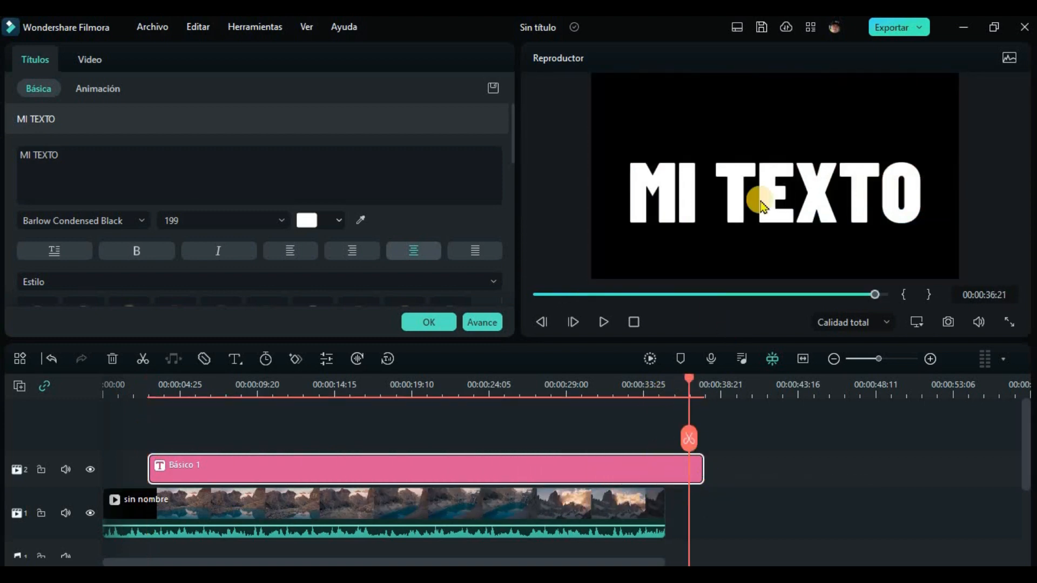
{"action": "left_click", "coordinate": [945, 323]}
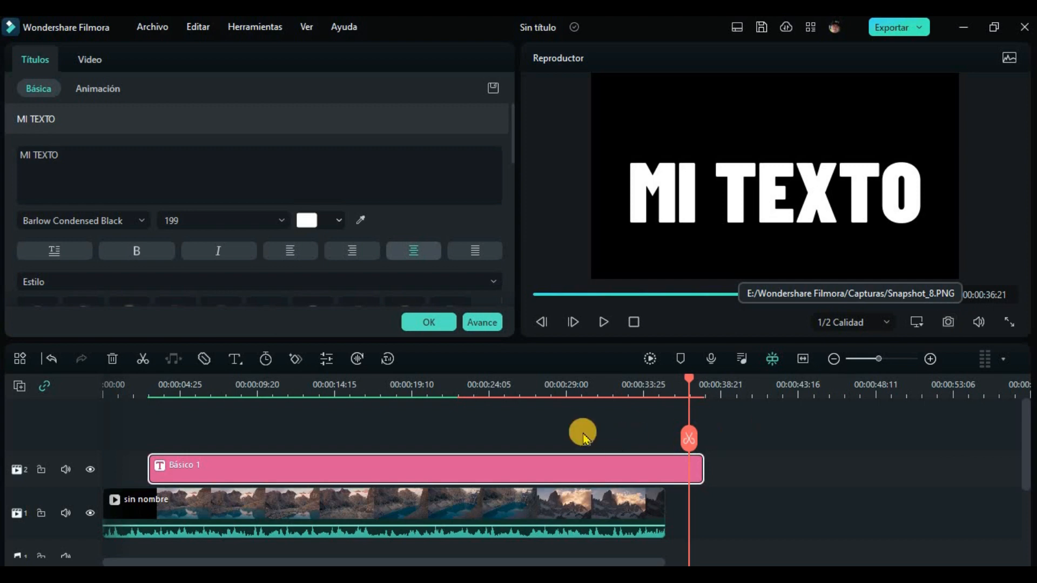
{"action": "left_click", "coordinate": [429, 322]}
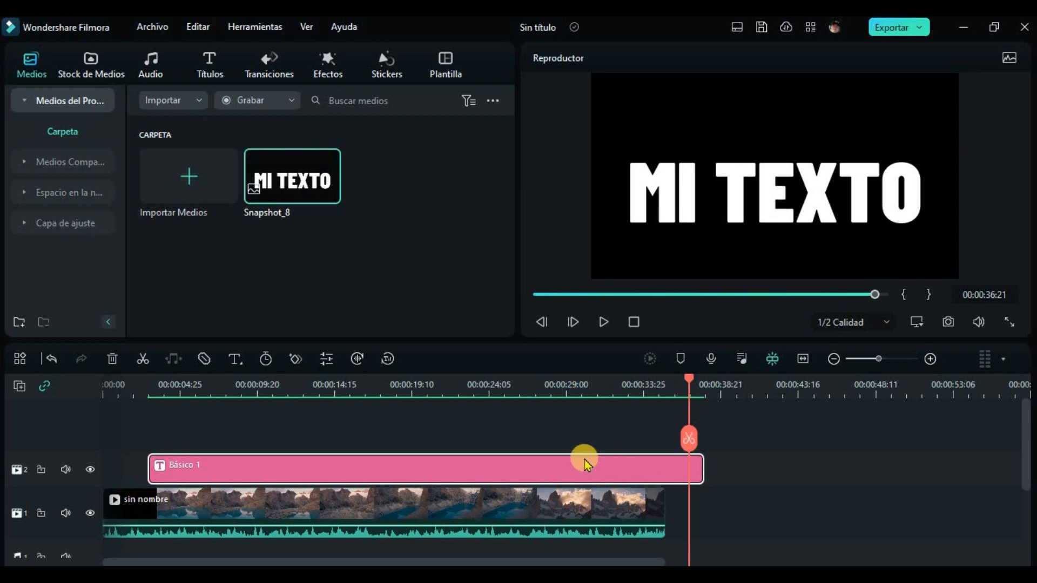
Step: Delete the title clip and place Snapshot_8 on video track 2 from 00:00:02:25 to about 00:00:31
{"action": "key", "text": "Delete"}
{"action": "mouse_move", "coordinate": [282, 190]}
{"action": "left_click", "coordinate": [282, 190]}
{"action": "left_click_drag", "start_coordinate": [282, 190], "coordinate": [601, 489]}
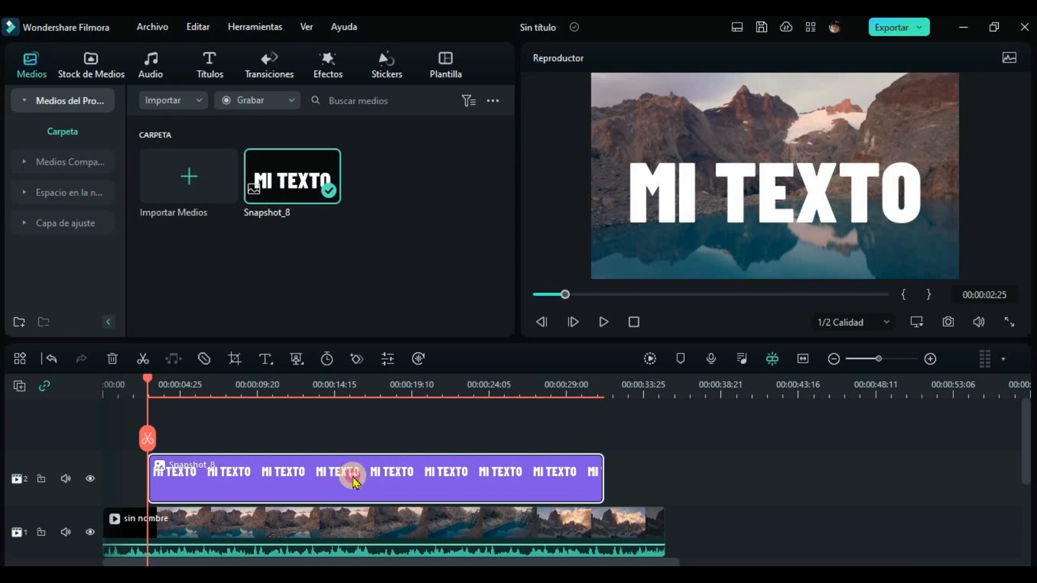
Step: Open the snapshot clip's mask settings and delete the existing "MI TEXTO" custom mask
{"action": "double_click", "coordinate": [354, 482]}
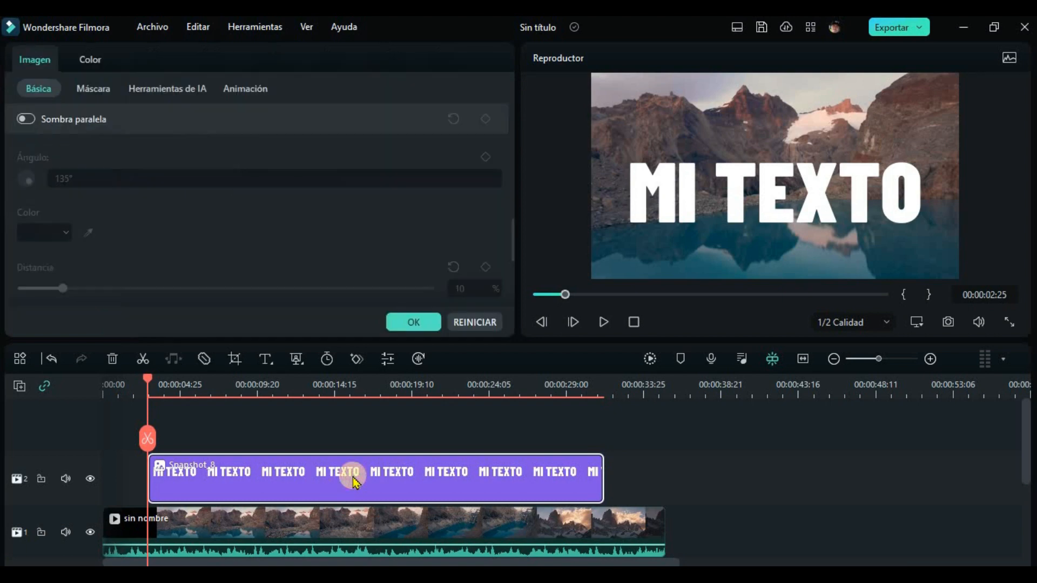
{"action": "left_click", "coordinate": [97, 90]}
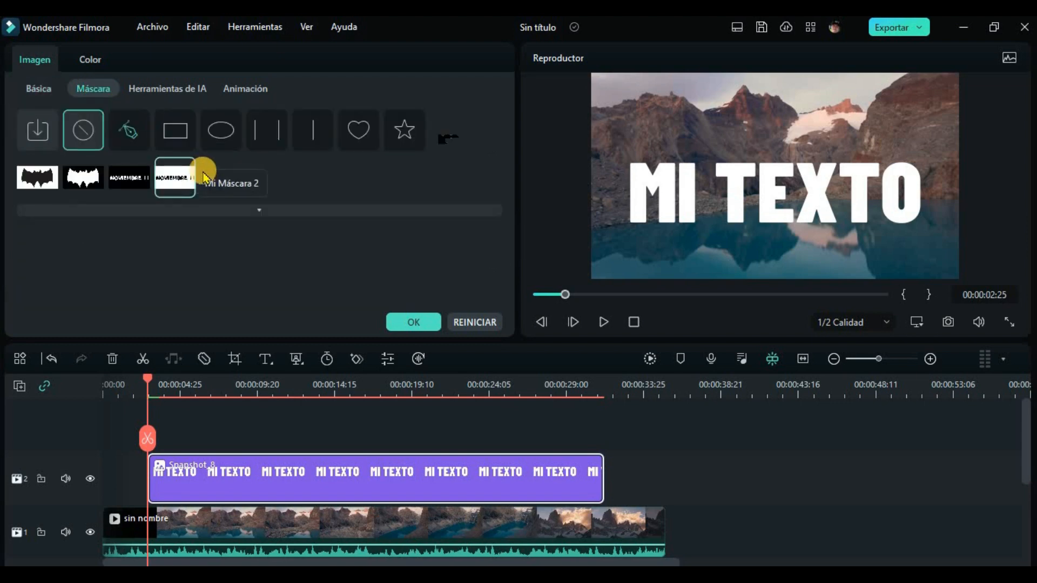
{"action": "right_click", "coordinate": [211, 178]}
{"action": "left_click", "coordinate": [239, 193]}
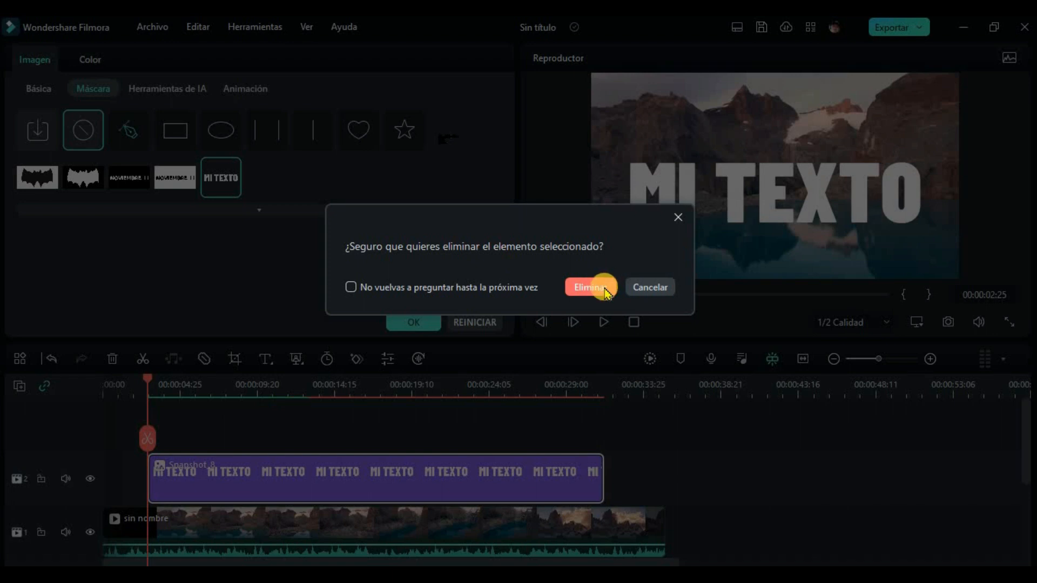
{"action": "left_click", "coordinate": [591, 287]}
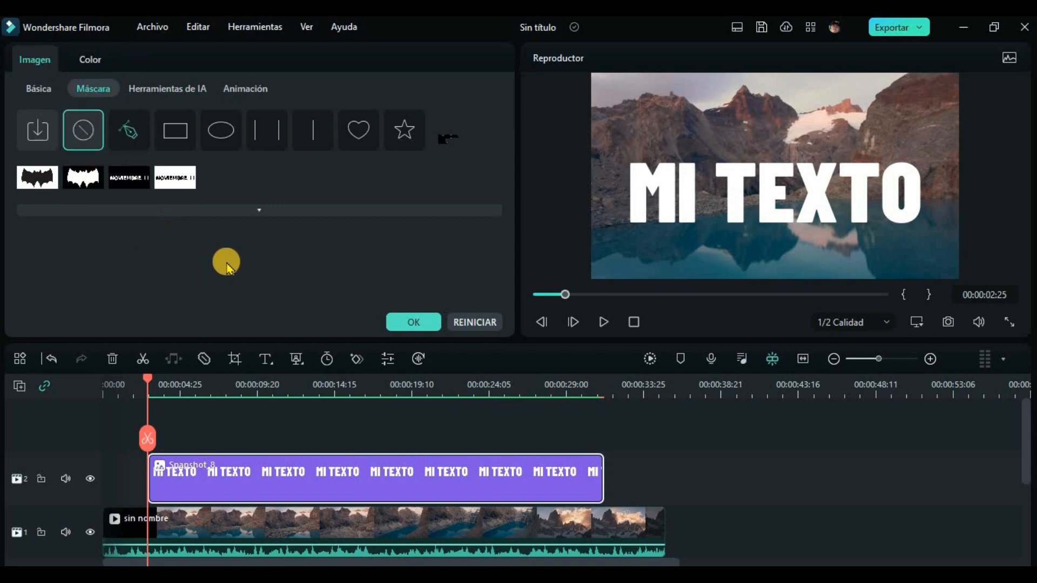
Step: Import Snapshot_8.PNG as a mask named "Mi Máscara 3" and apply it to the snapshot clip
{"action": "left_click", "coordinate": [36, 133]}
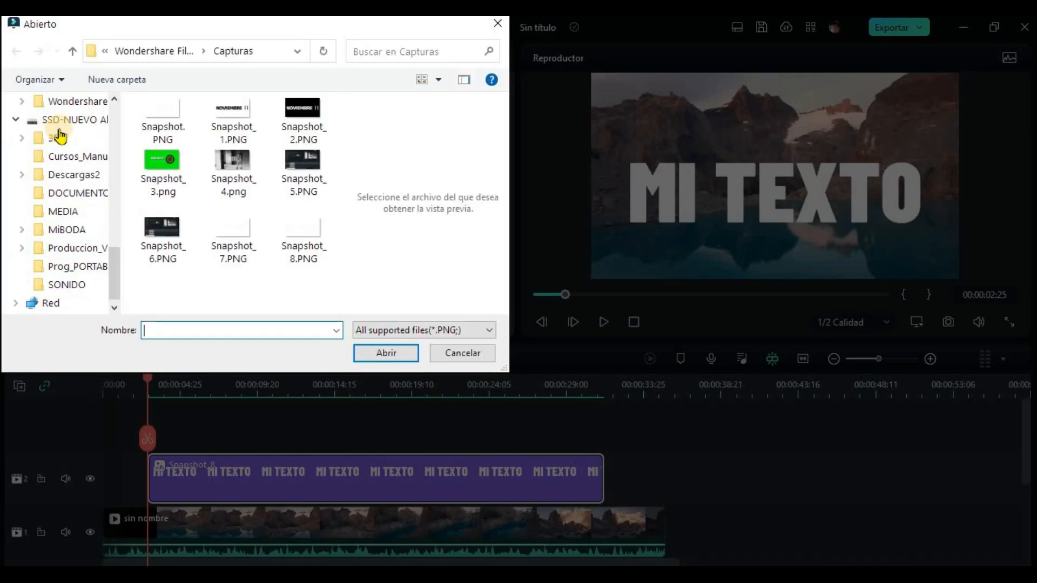
{"action": "double_click", "coordinate": [295, 227]}
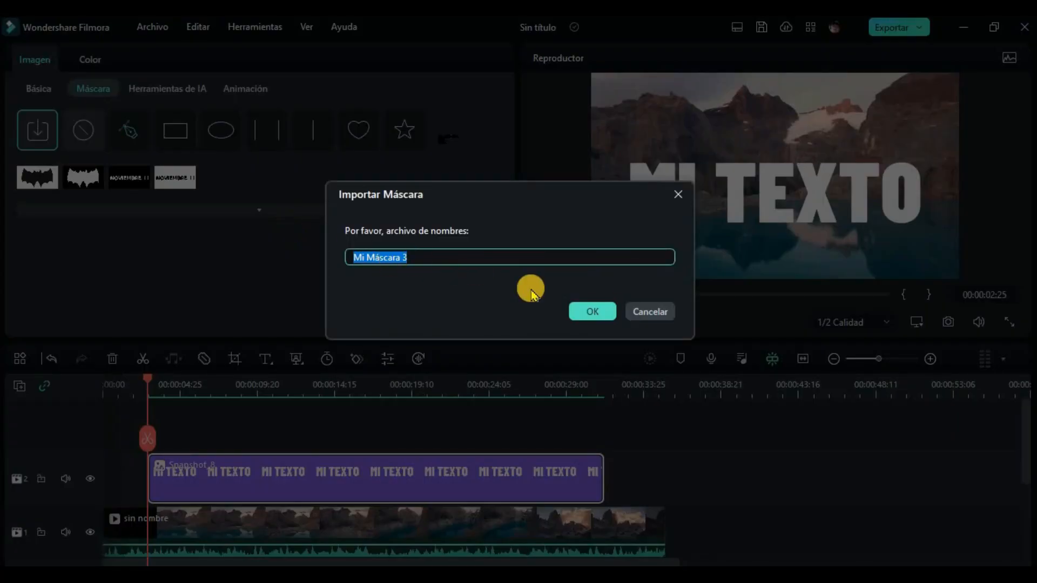
{"action": "left_click", "coordinate": [604, 315]}
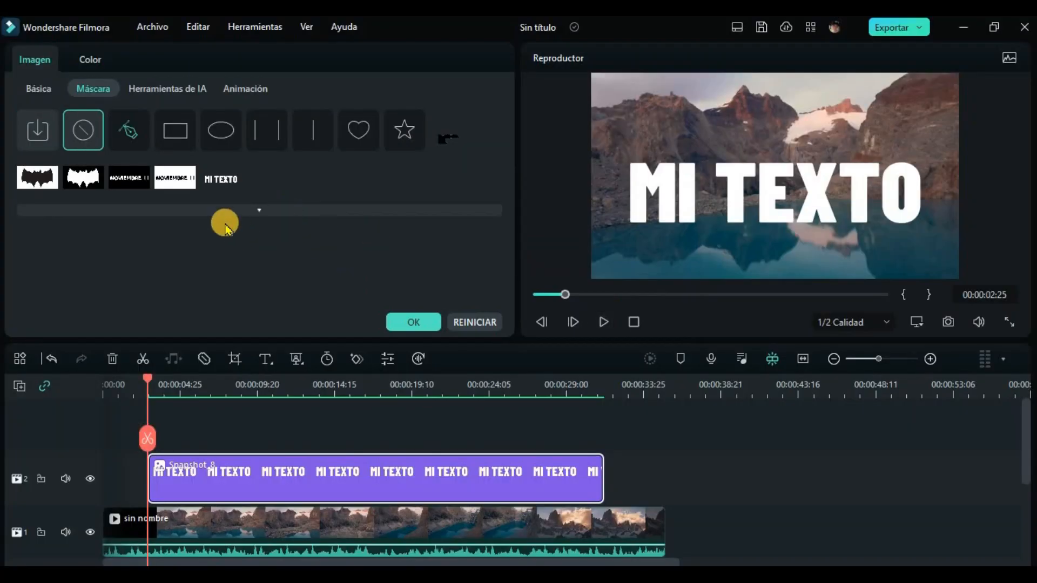
{"action": "left_click", "coordinate": [222, 186]}
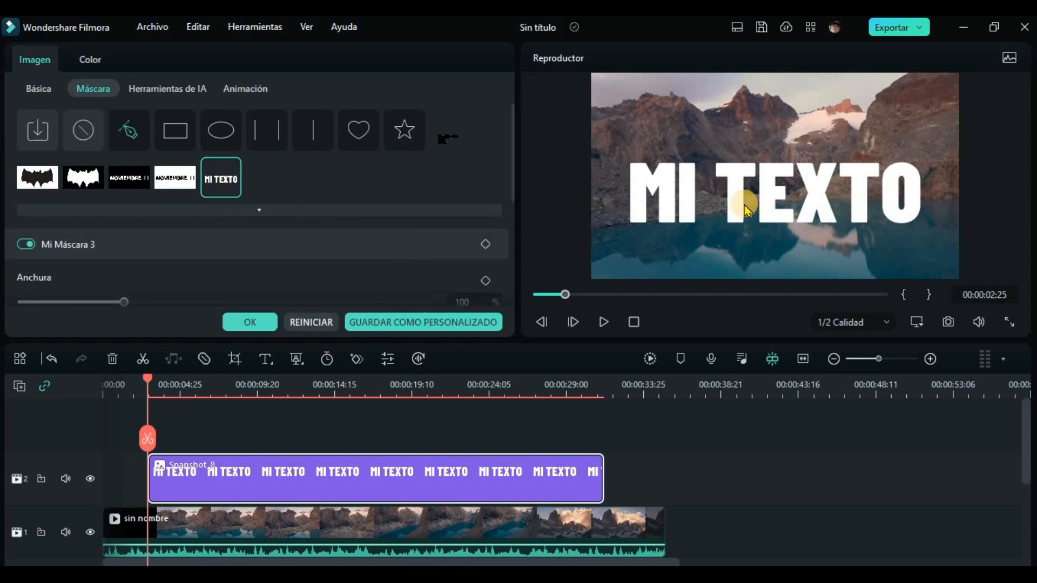
Step: Invert the "Mi Máscara 3" mask on the snapshot clip
{"action": "scroll", "coordinate": [285, 257], "scroll_direction": "down", "scroll_amount": 2}
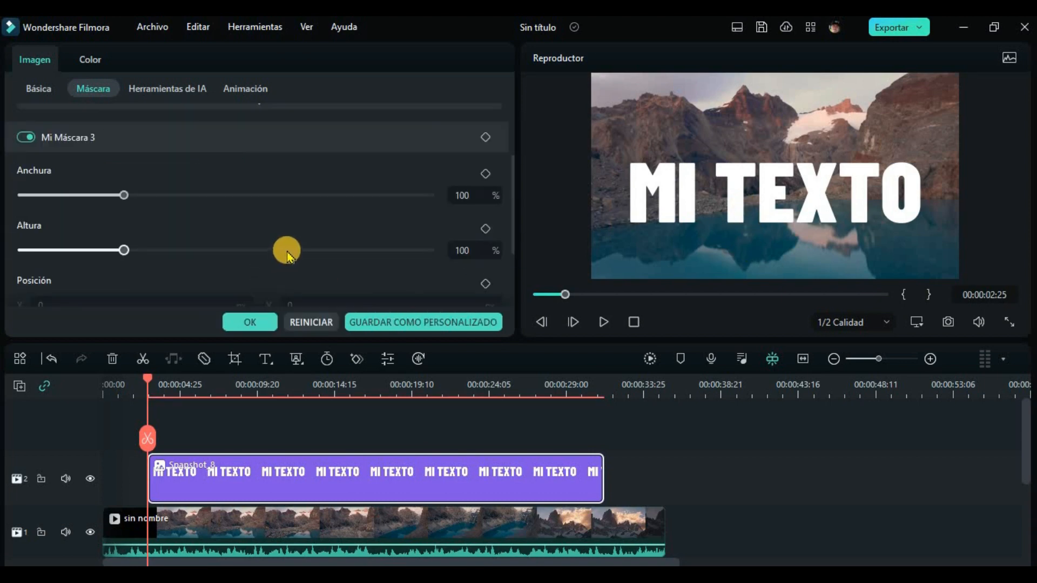
{"action": "left_click_drag", "start_coordinate": [516, 250], "coordinate": [519, 312]}
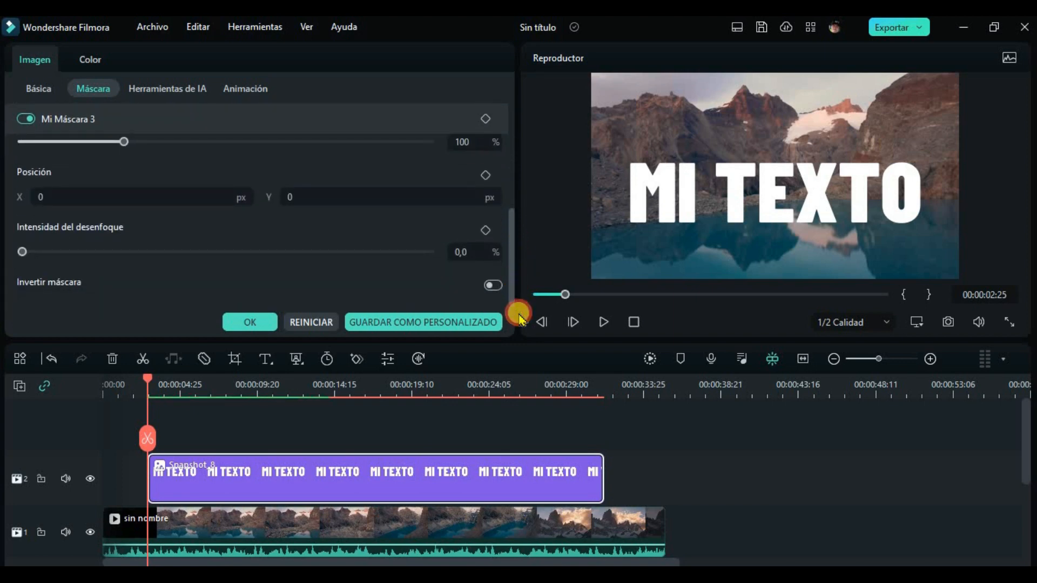
{"action": "scroll", "coordinate": [516, 276], "scroll_direction": "up", "scroll_amount": 1}
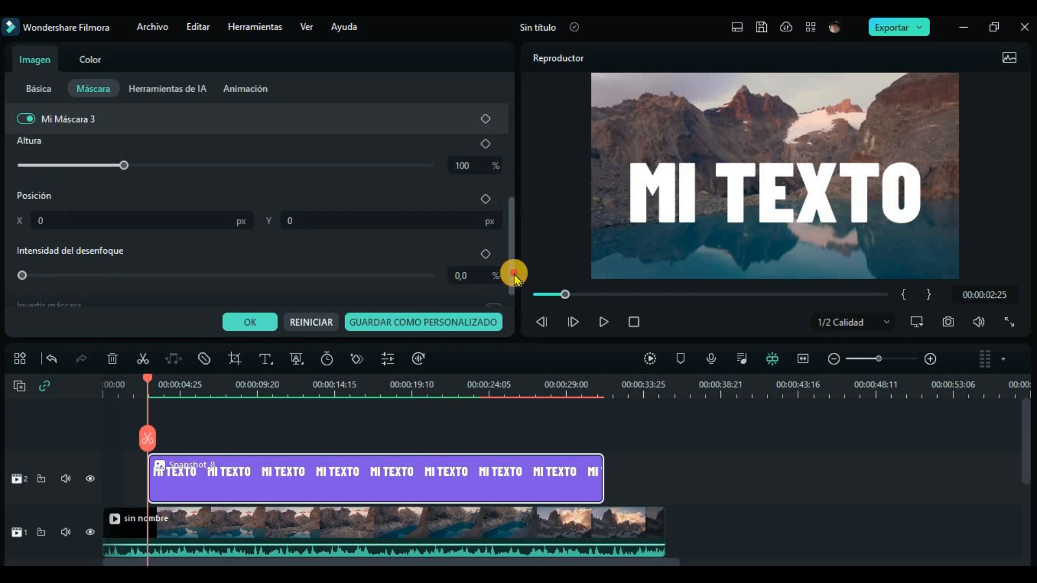
{"action": "scroll", "coordinate": [513, 276], "scroll_direction": "down", "scroll_amount": 1}
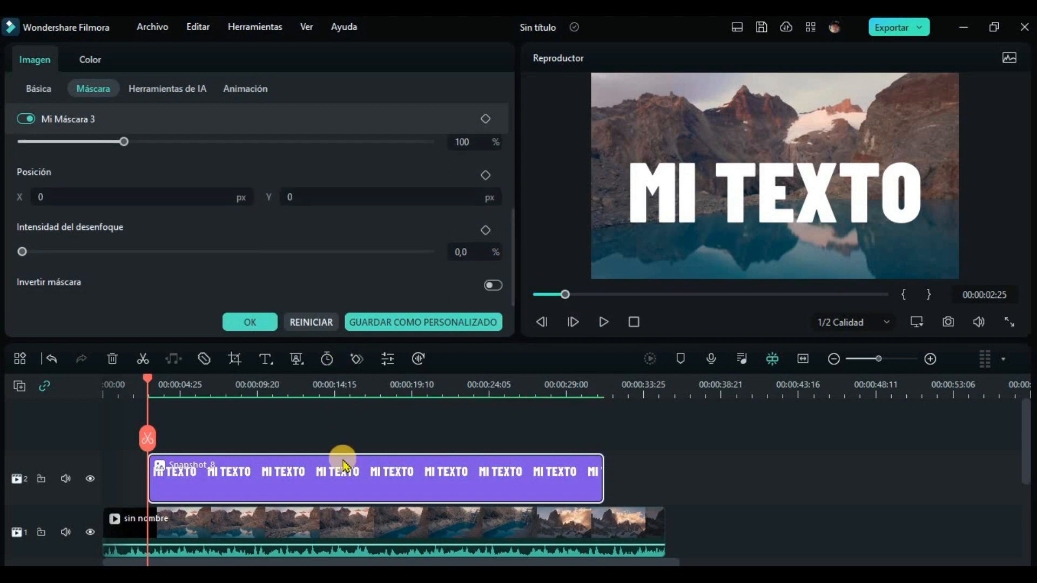
{"action": "scroll", "coordinate": [305, 246], "scroll_direction": "up", "scroll_amount": 5}
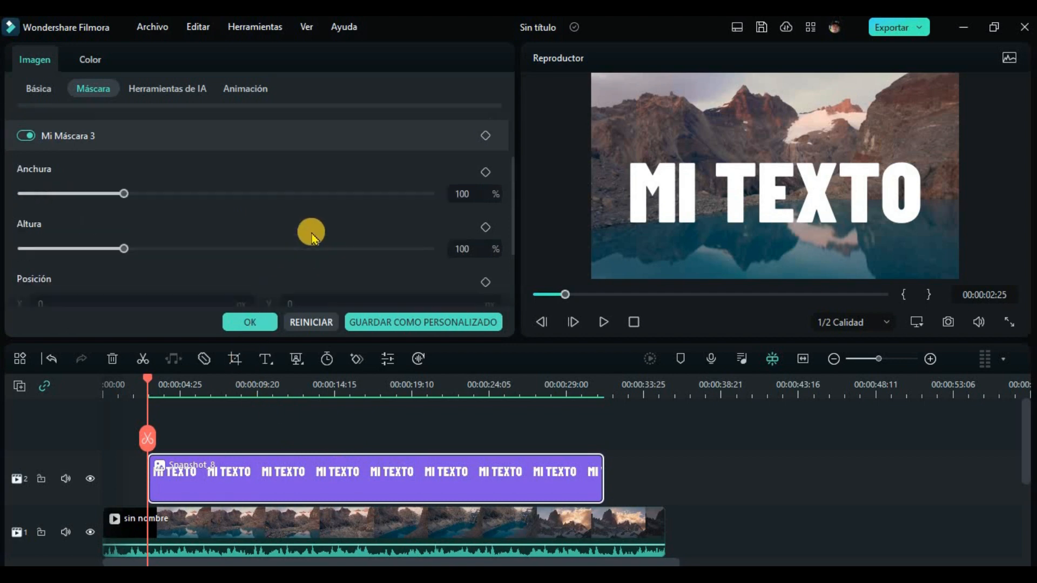
{"action": "scroll", "coordinate": [312, 236], "scroll_direction": "down", "scroll_amount": 5}
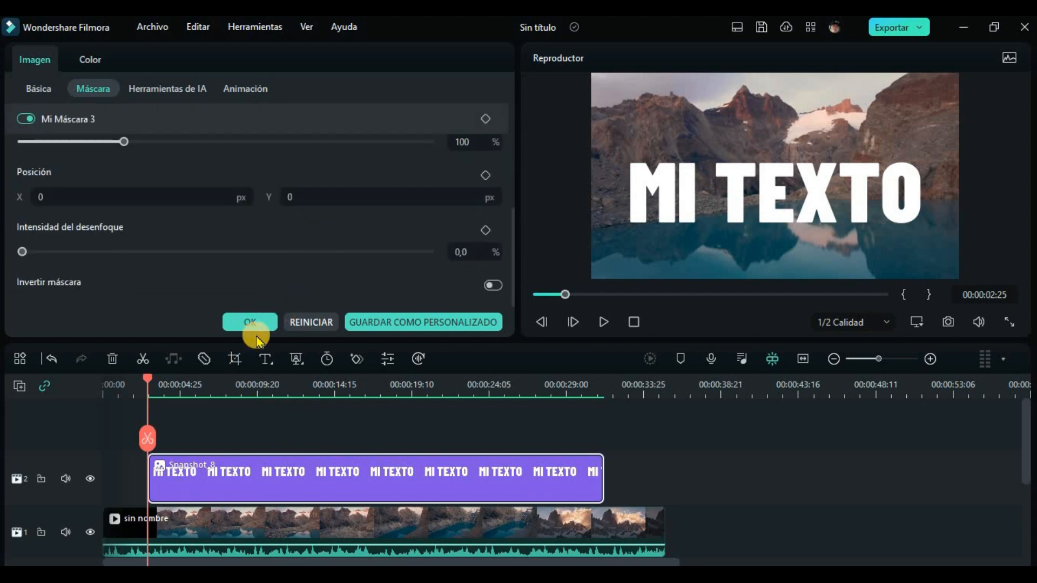
{"action": "left_click", "coordinate": [492, 287]}
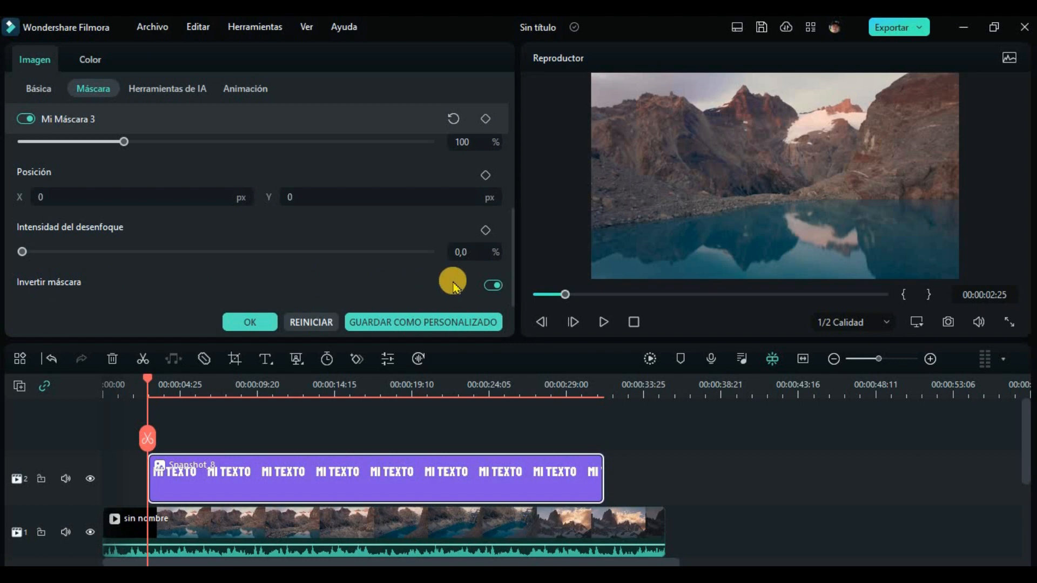
{"action": "left_click", "coordinate": [492, 285]}
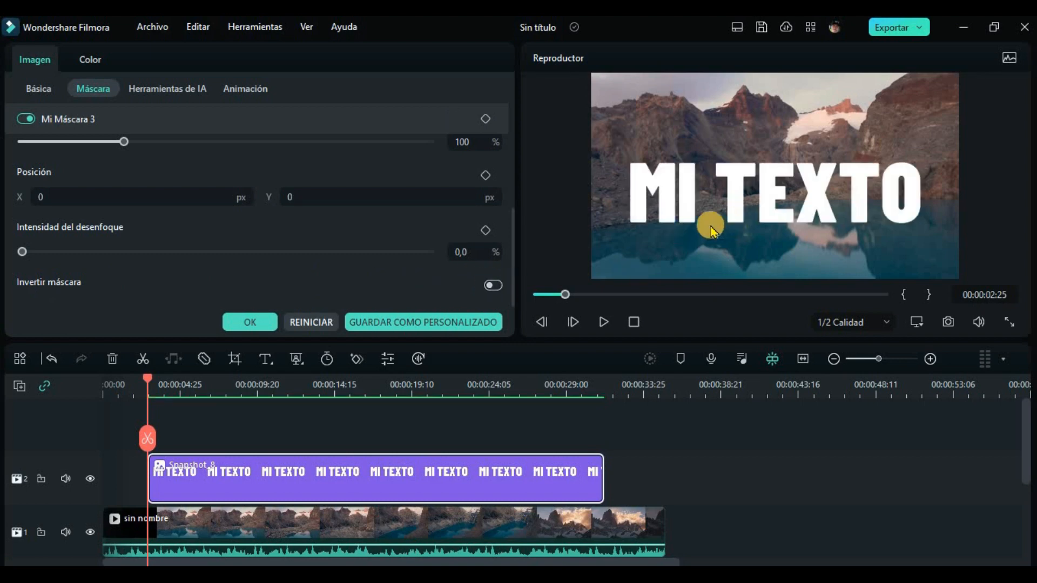
{"action": "left_click", "coordinate": [490, 286]}
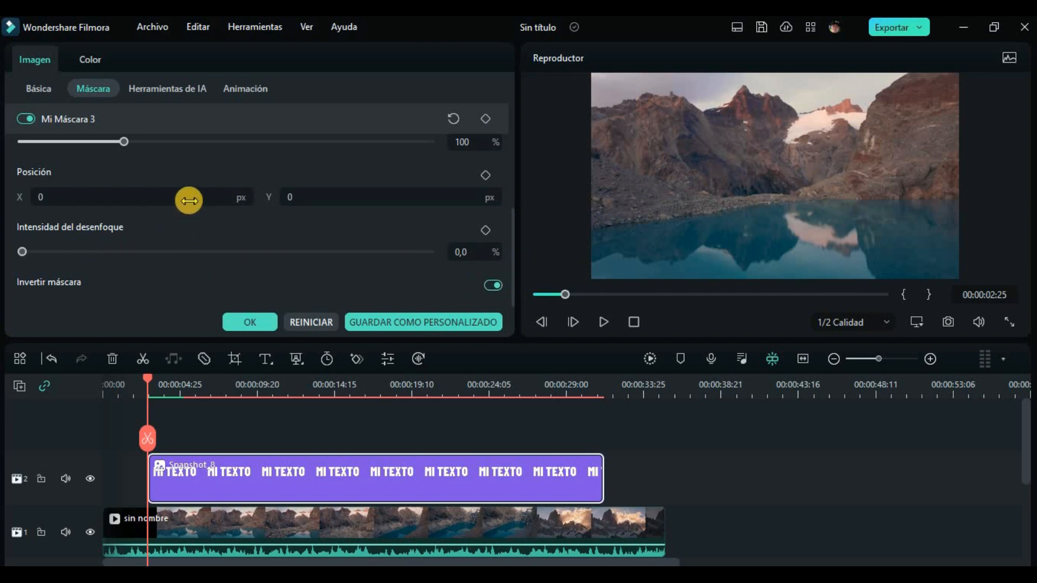
Step: Offset the inverted text mask to position X -13 px and Y 17 px
{"action": "scroll", "coordinate": [199, 186], "scroll_direction": "up", "scroll_amount": 2}
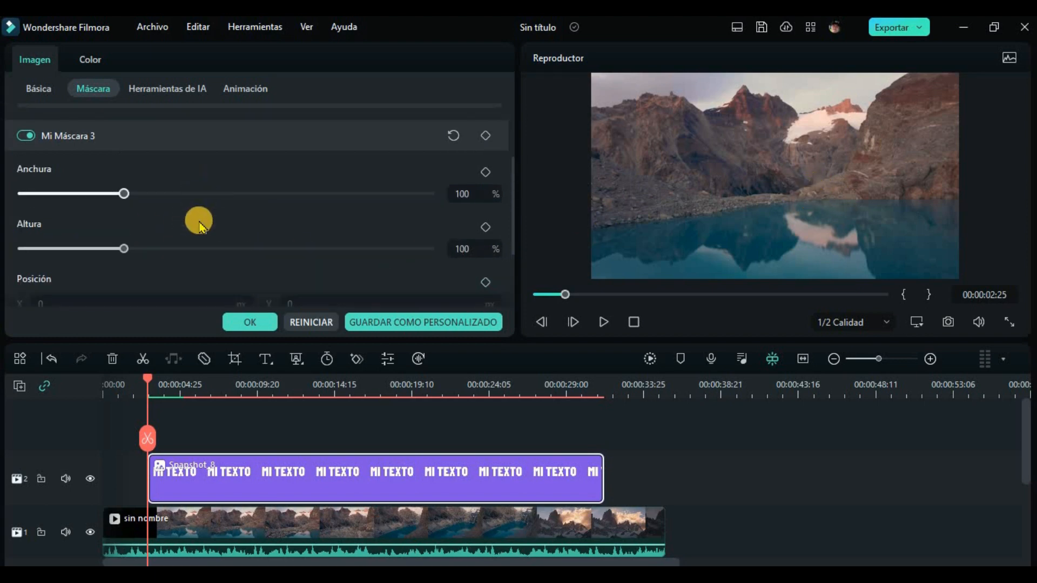
{"action": "scroll", "coordinate": [198, 227], "scroll_direction": "down", "scroll_amount": 2}
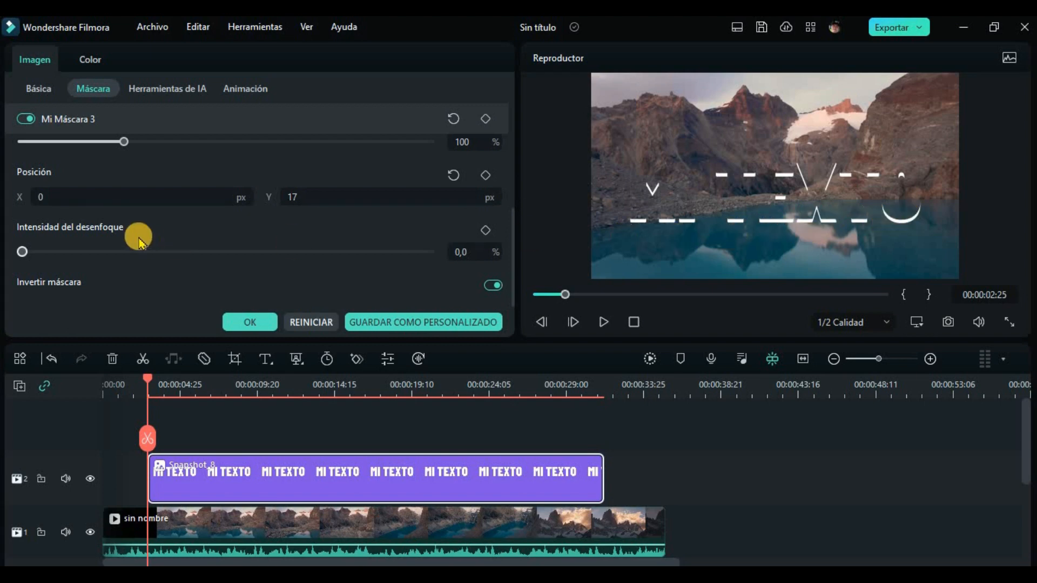
{"action": "left_click_drag", "start_coordinate": [130, 197], "coordinate": [124, 197]}
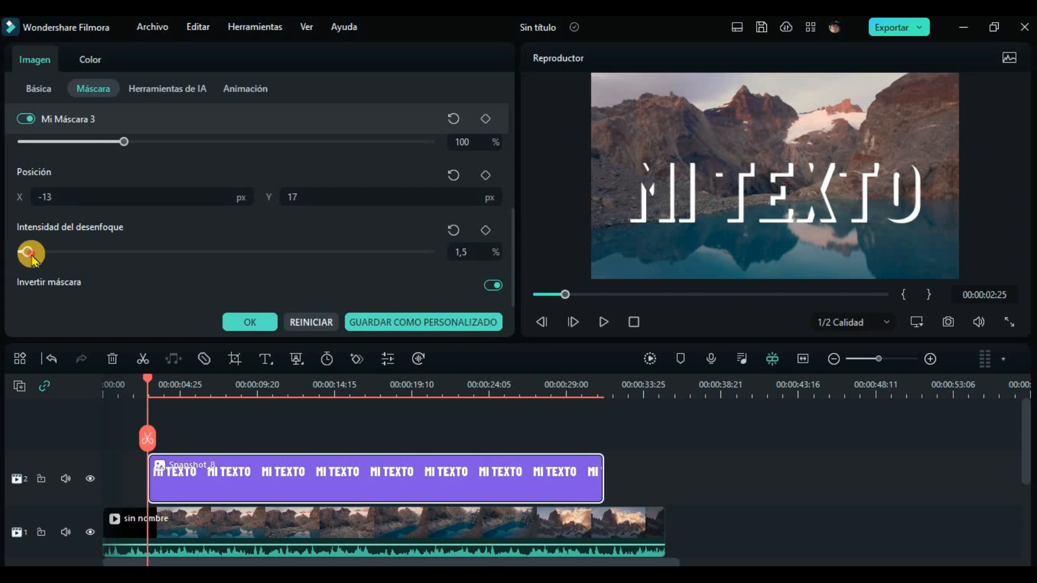
Step: Set the mask's blur intensity to 3,4 %, keep it inverted, and accept the mask settings
{"action": "left_click_drag", "start_coordinate": [37, 256], "coordinate": [36, 257]}
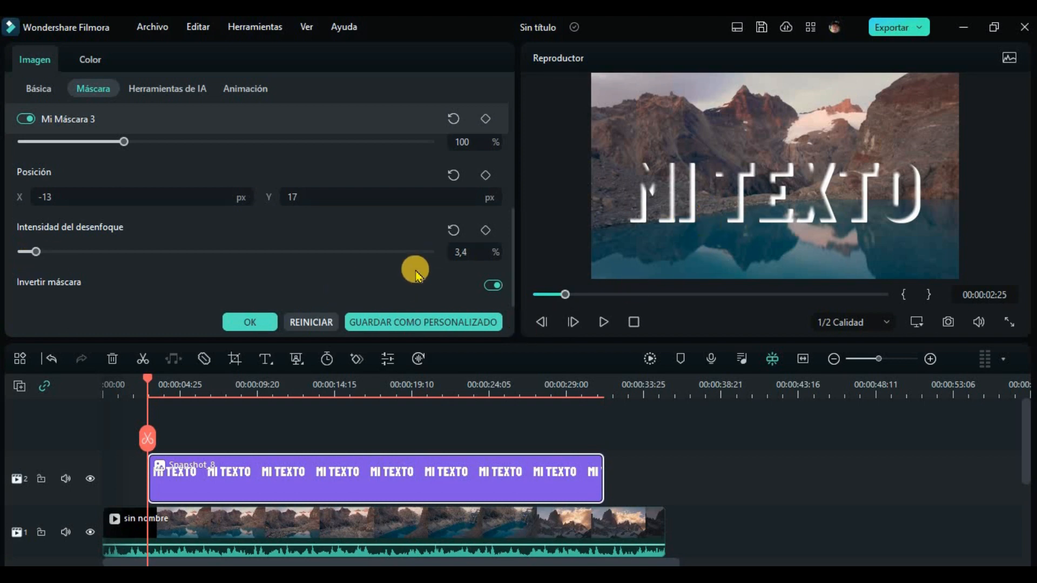
{"action": "left_click", "coordinate": [493, 285]}
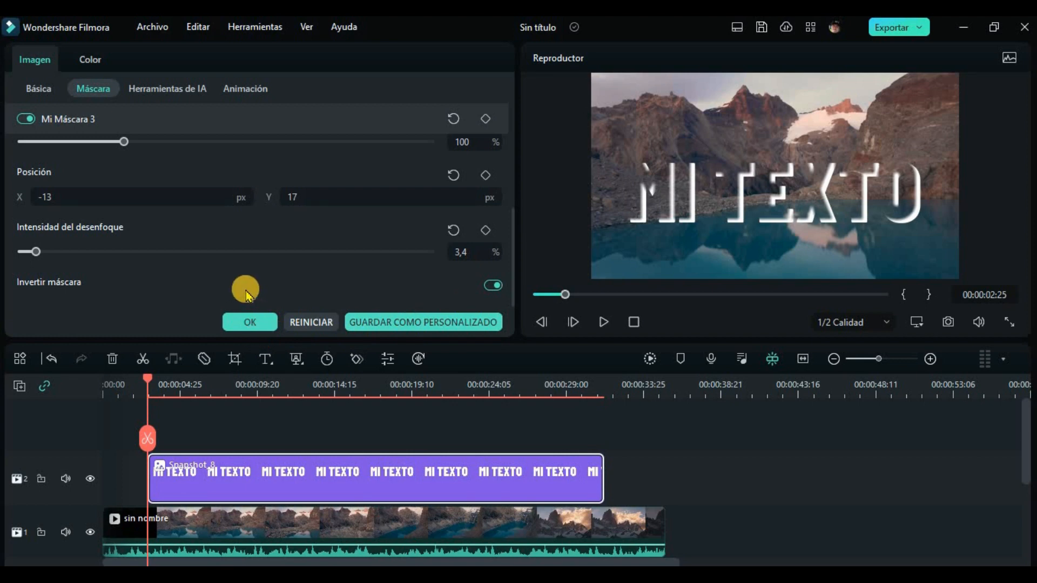
{"action": "left_click", "coordinate": [254, 323]}
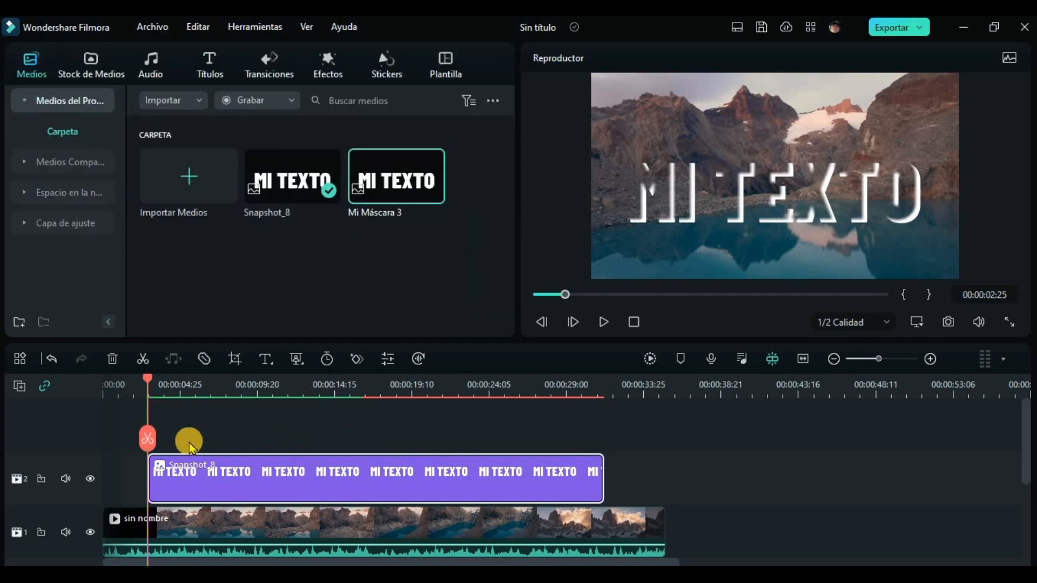
Step: Enlarge the preview area and play the masked text effect from the start of the timeline to about 00:00:19:07
{"action": "left_click", "coordinate": [634, 321]}
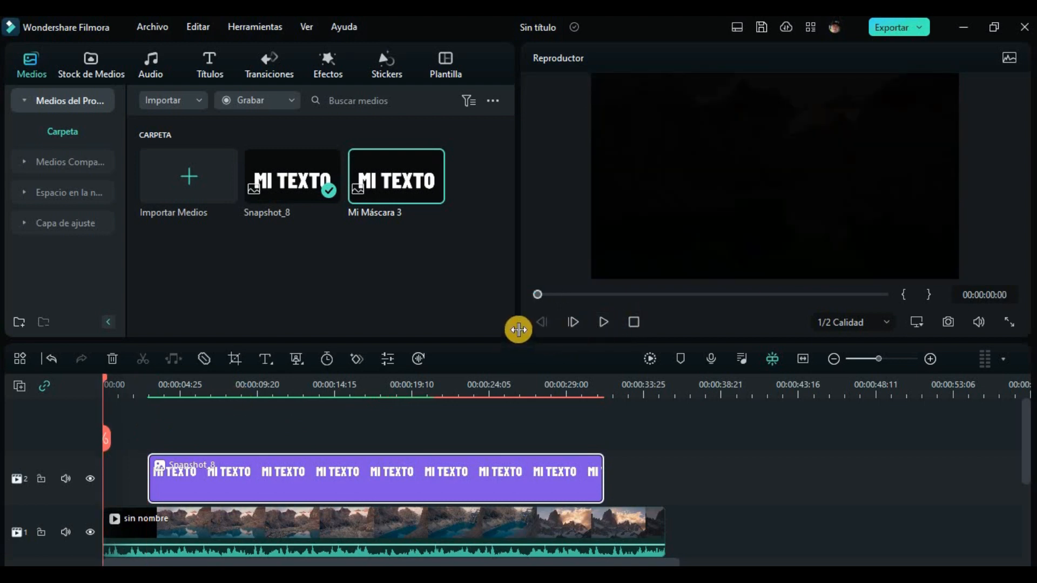
{"action": "left_click_drag", "start_coordinate": [518, 328], "coordinate": [495, 406]}
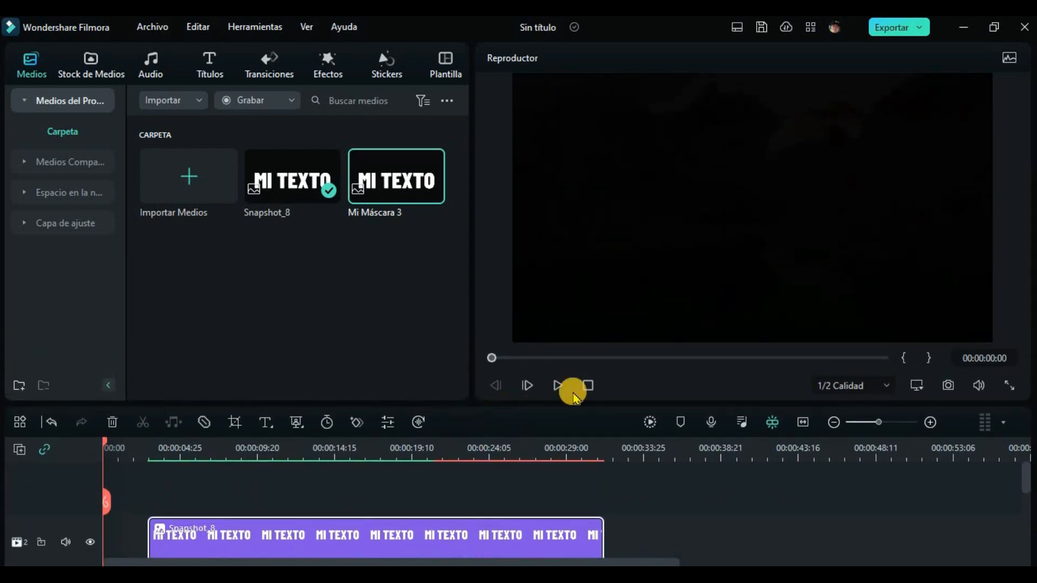
{"action": "left_click", "coordinate": [557, 385]}
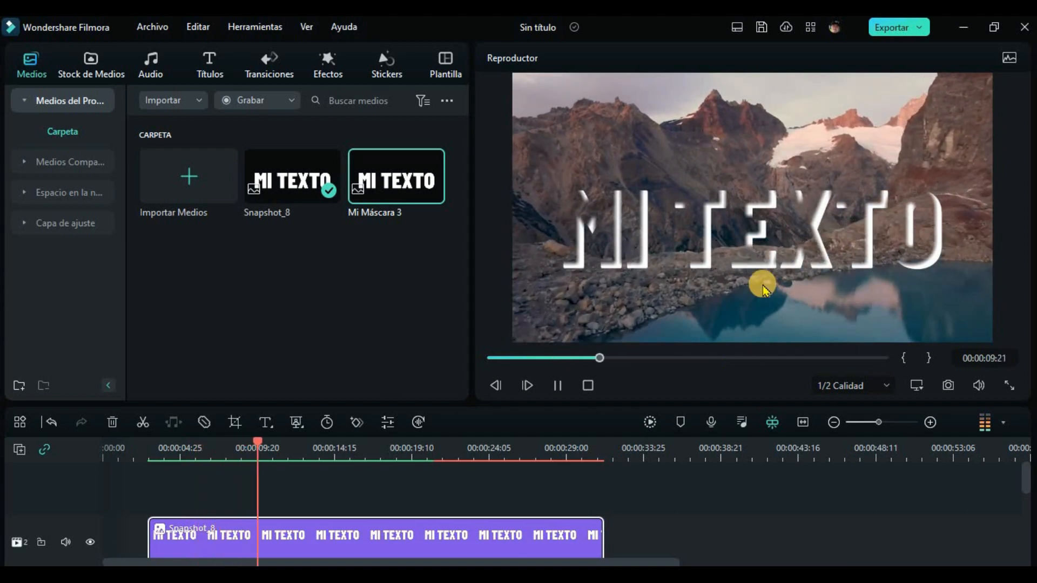
{"action": "left_click", "coordinate": [557, 385]}
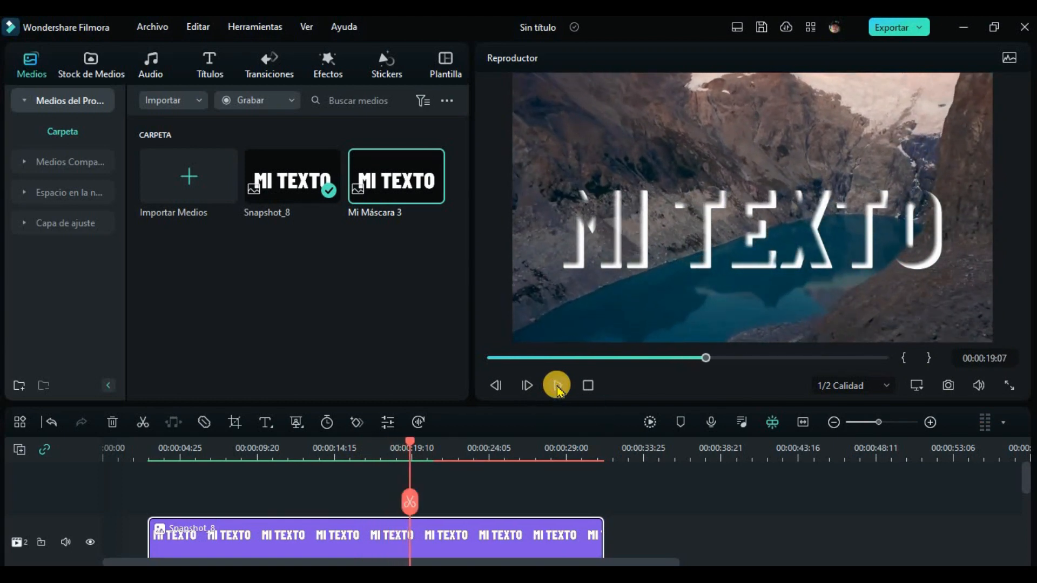